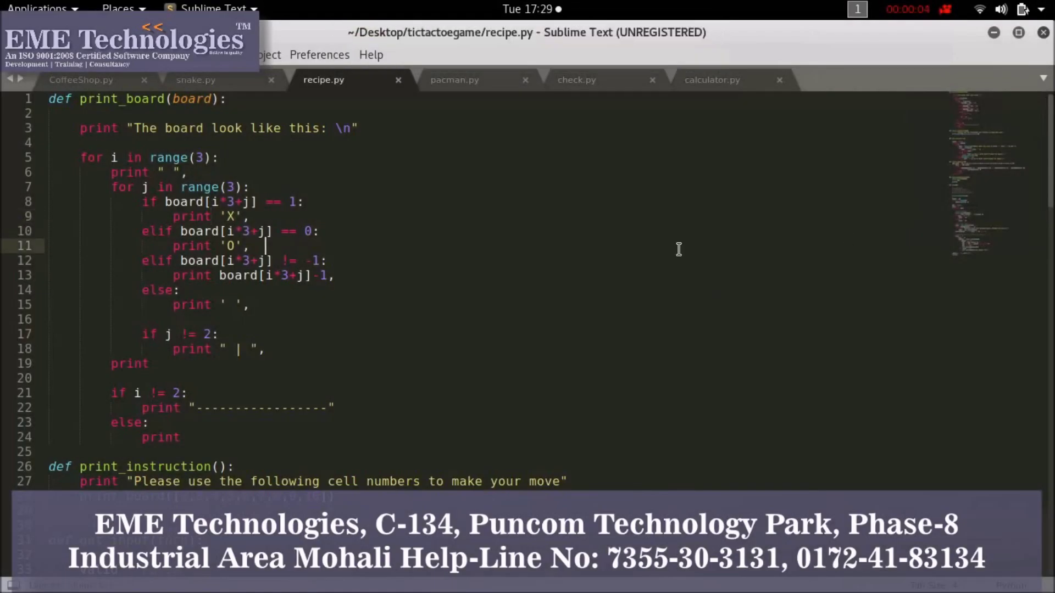
# - Switch from the recipe.py code in Sublime Text to the terminal at its home-folder prompt
pyautogui.hotkey('alt', 'Tab')
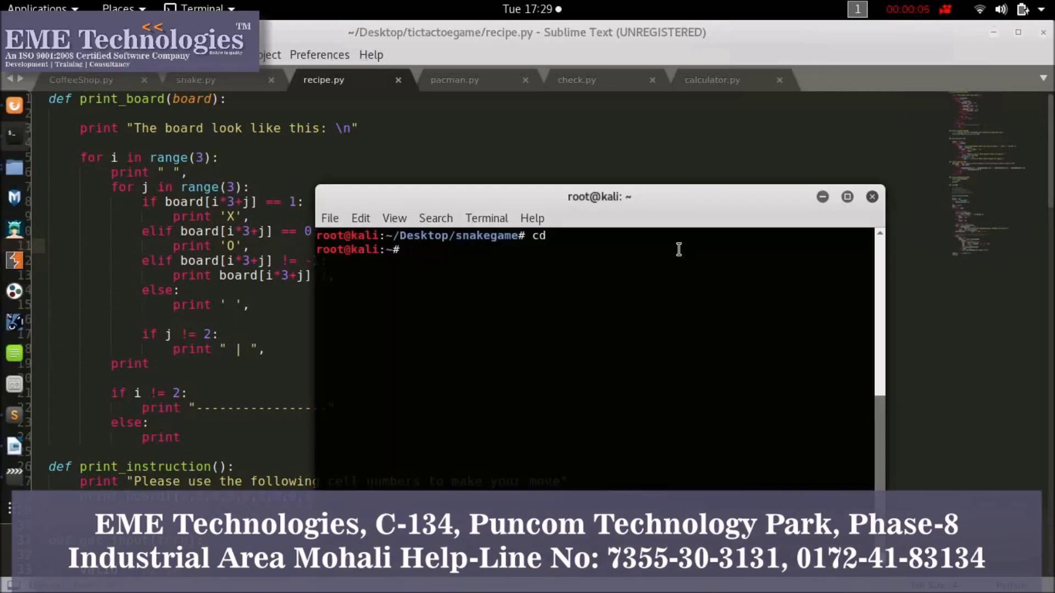
pyautogui.write('cd ')
pyautogui.write('De')
pyautogui.write('sktop')
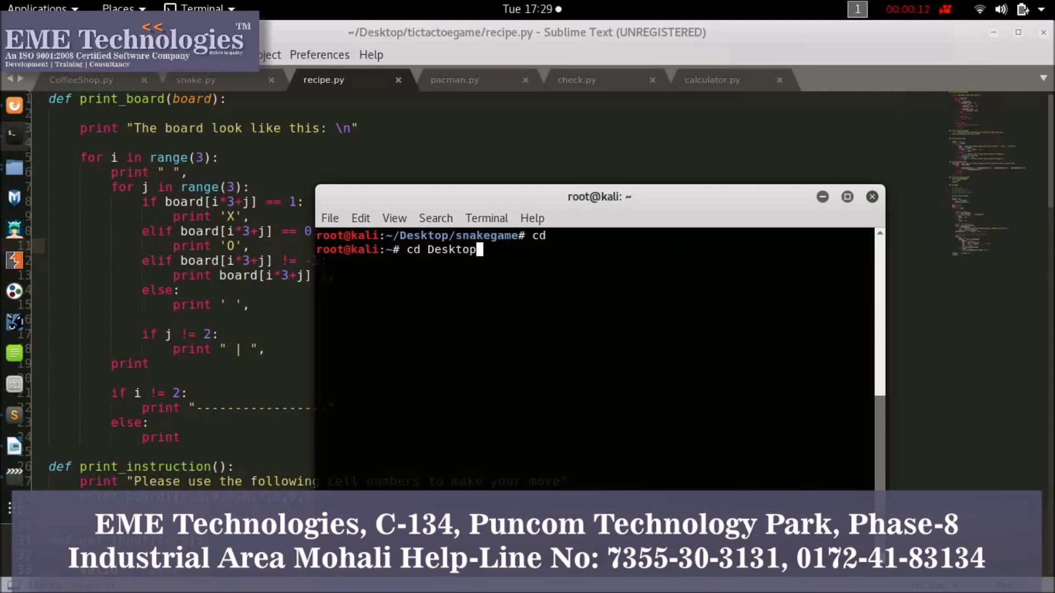
# - Change into Desktop/tictactoegame and run the recipe.py tic-tac-toe script with python
pyautogui.press('Return')
pyautogui.write('cd')
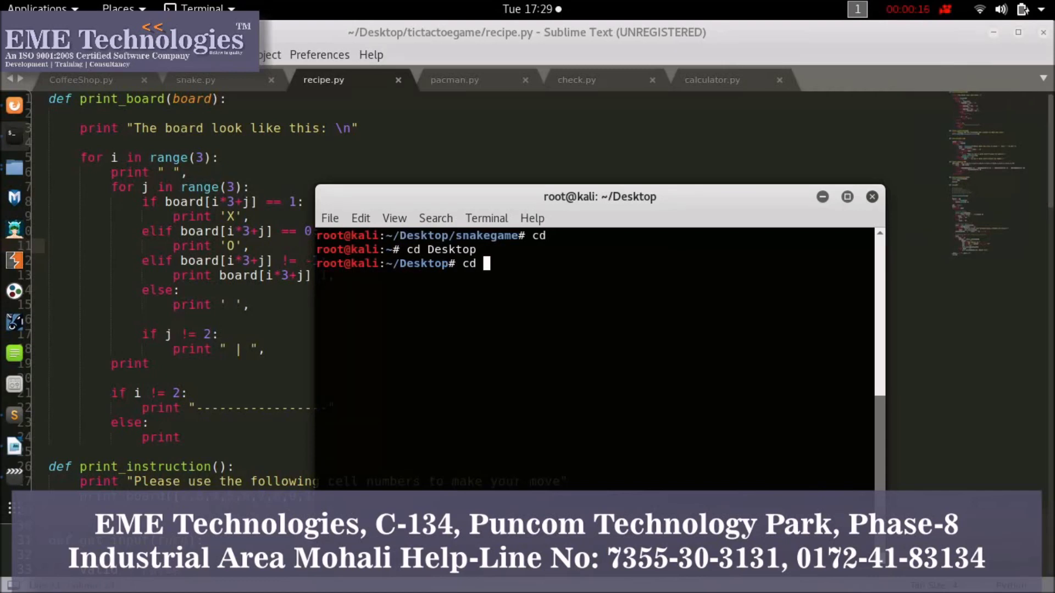
pyautogui.write(' tictac')
pyautogui.write('toe')
pyautogui.write('game')
pyautogui.press('Return')
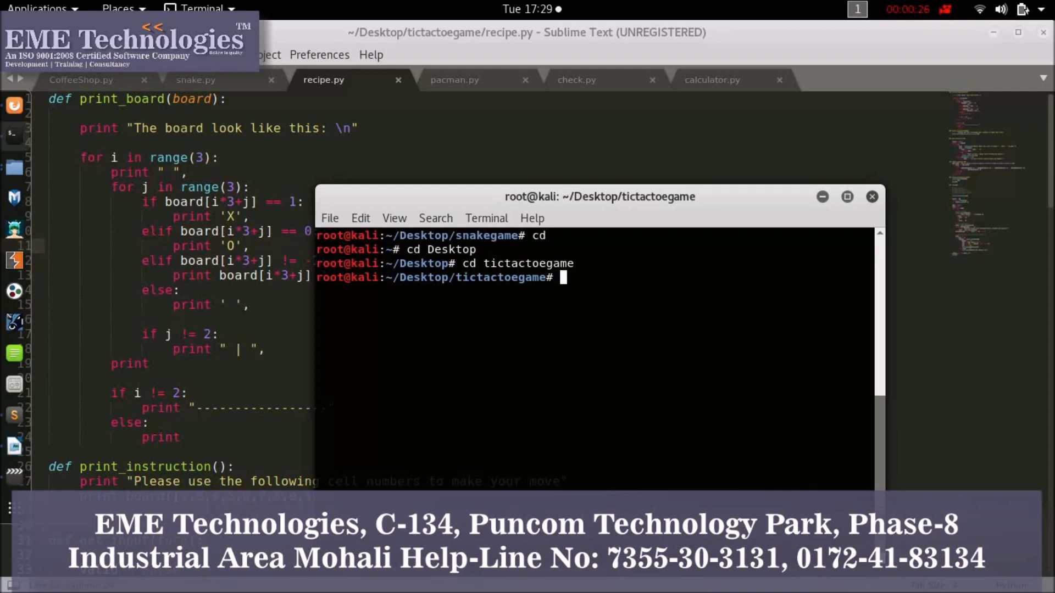
pyautogui.write('python')
pyautogui.write(' recip')
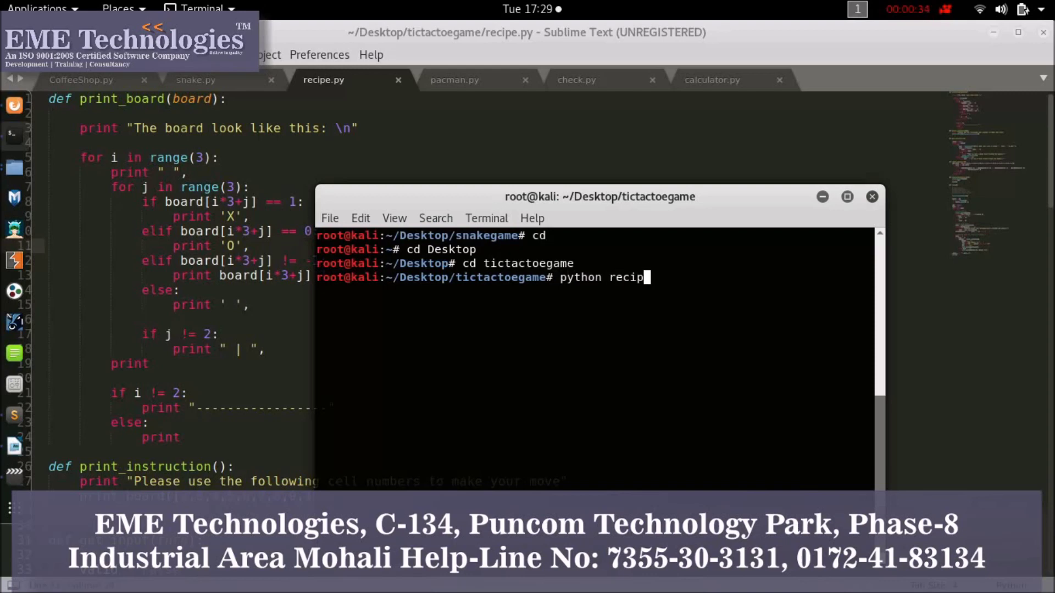
pyautogui.write('e.')
pyautogui.write('p')
pyautogui.write('y')
pyautogui.press('Return')
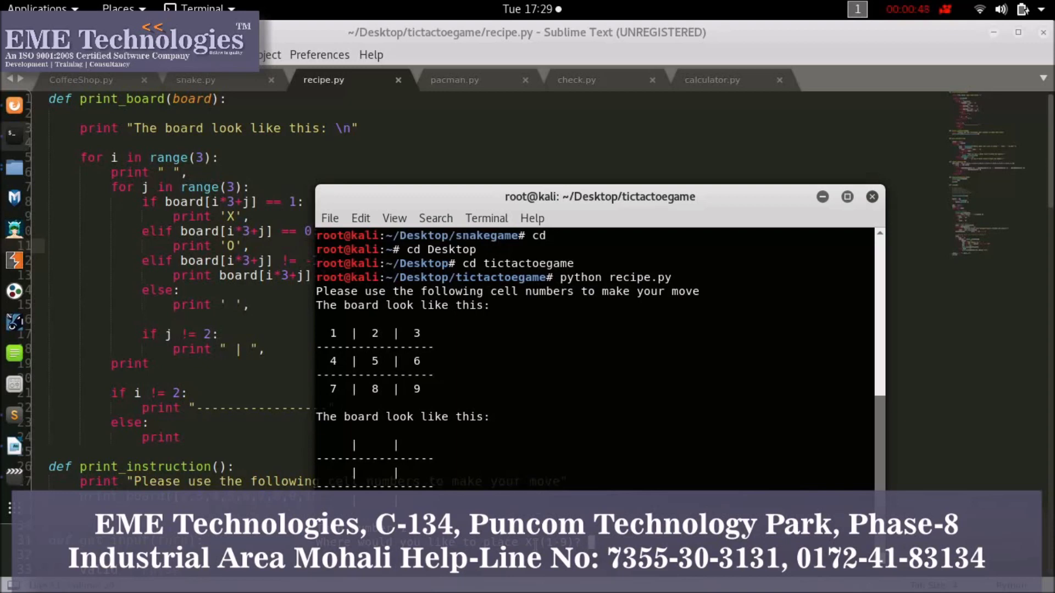
pyautogui.write('1')
# - Place X in cell 1 as the first move of the game
pyautogui.press('Return')
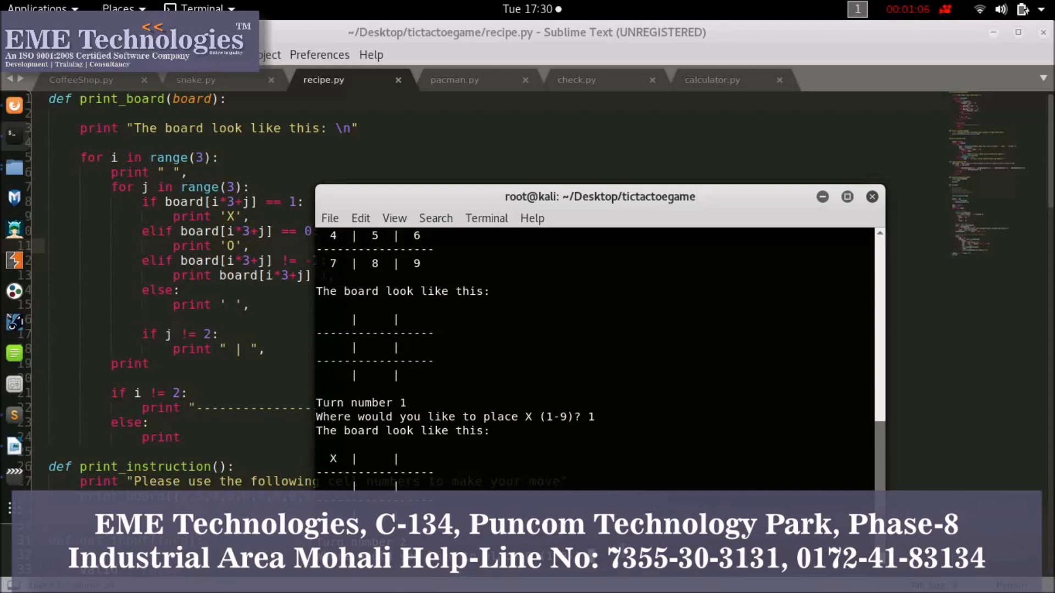
pyautogui.write('5')
# - Play O in 5, X rejected in 5 then in 3, O in 4, X in 2 to complete the top row
pyautogui.press('Return')
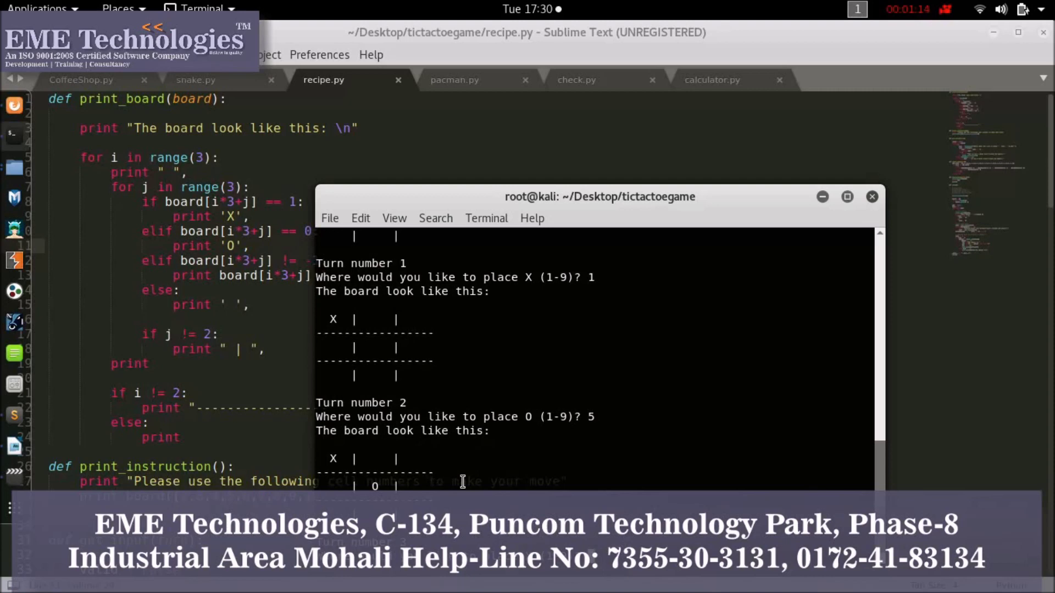
pyautogui.write('2')
pyautogui.press('Return')
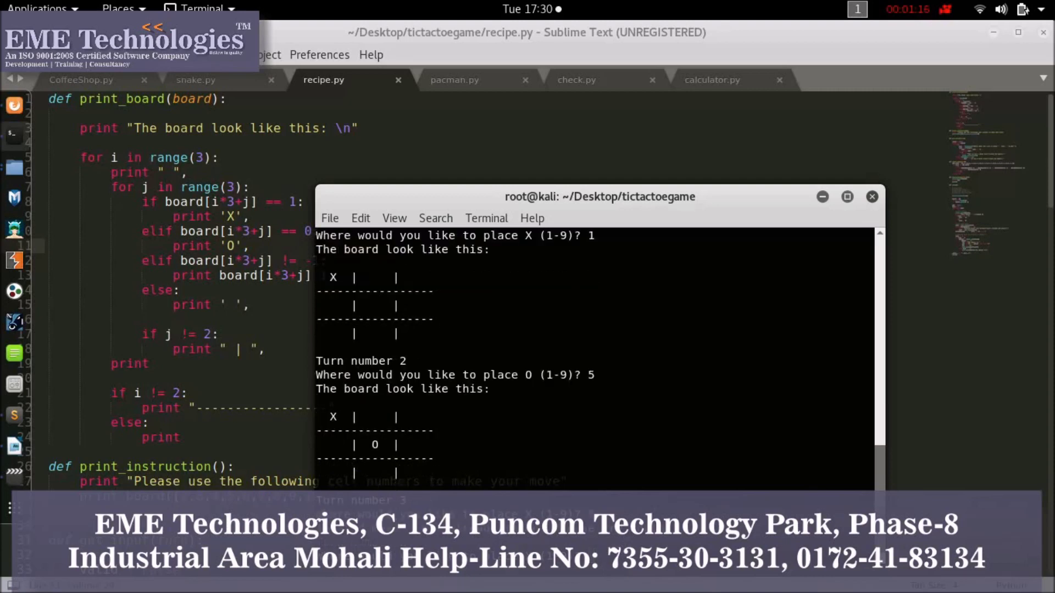
pyautogui.write('3')
pyautogui.press('Return')
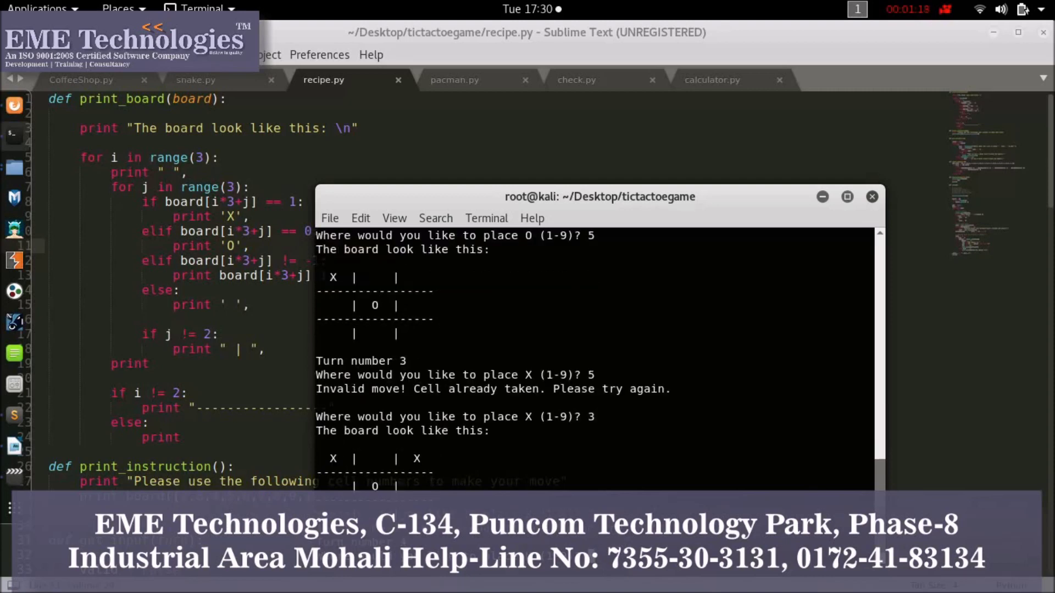
pyautogui.write('4')
pyautogui.press('Return')
pyautogui.write('2')
pyautogui.press('Return')
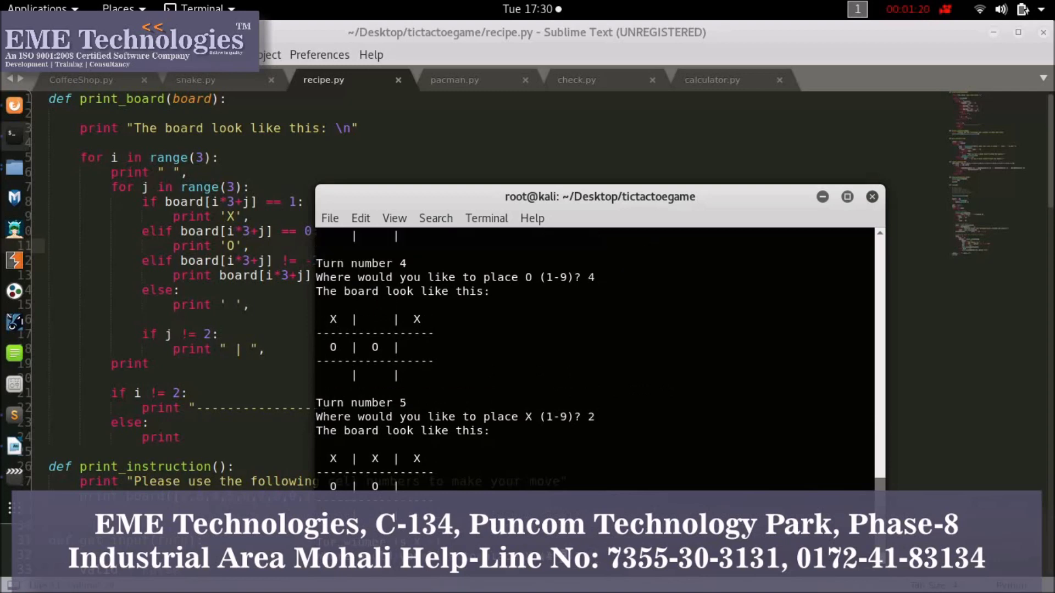